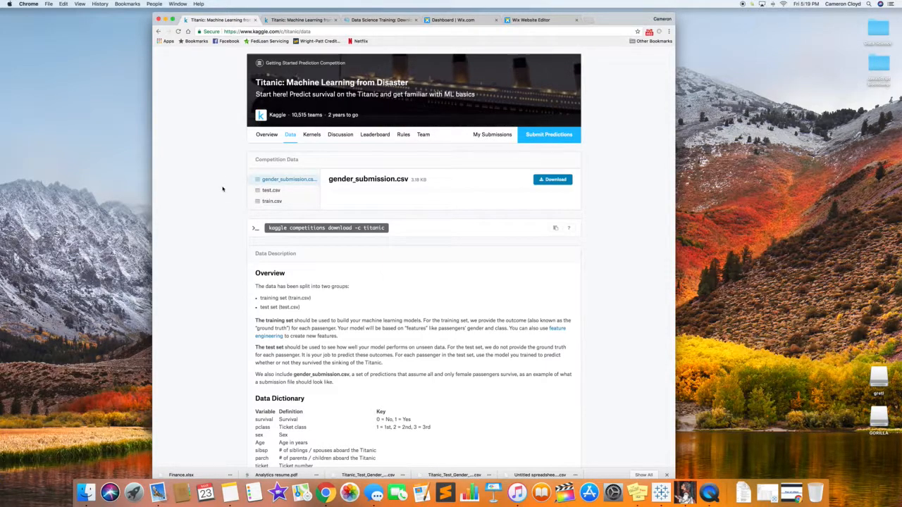
- Review the Titanic competition's data description and the leaderboard entries around the highlighted submission on Kaggle
{"action": "scroll", "coordinate": [222, 189], "scroll_direction": "down", "scroll_amount": 2}
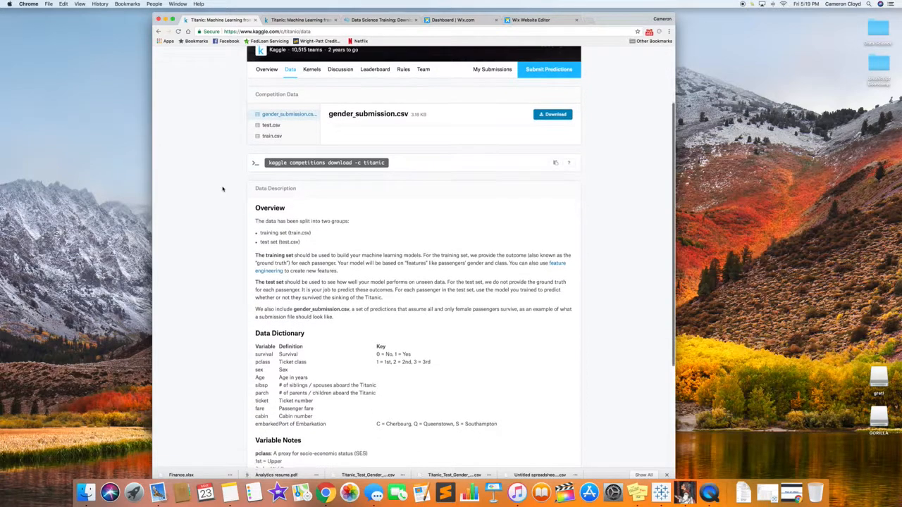
{"action": "scroll", "coordinate": [222, 189], "scroll_direction": "up", "scroll_amount": 3}
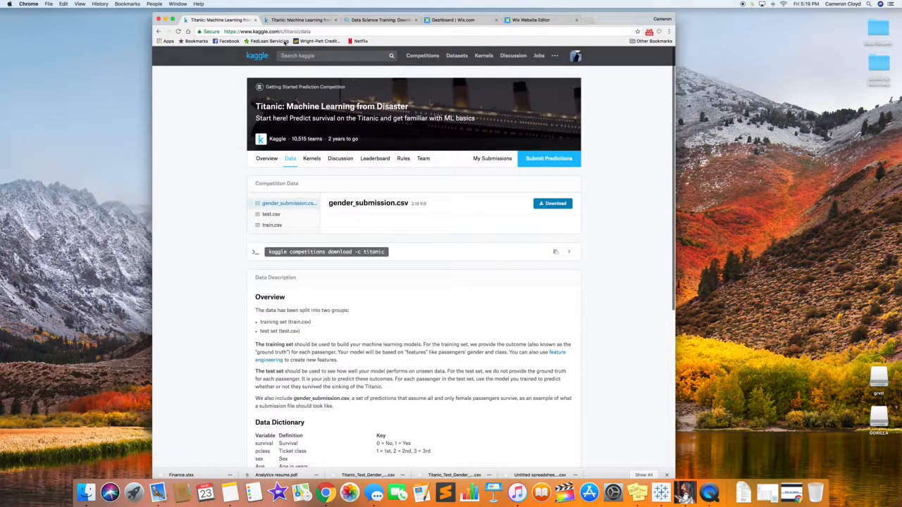
{"action": "left_click", "coordinate": [294, 20]}
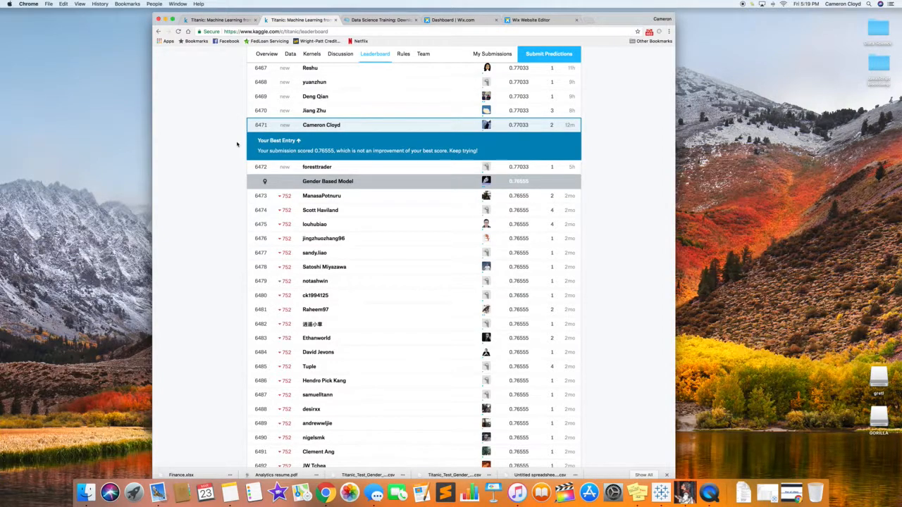
{"action": "scroll", "coordinate": [254, 138], "scroll_direction": "down", "scroll_amount": 1}
{"action": "scroll", "coordinate": [238, 143], "scroll_direction": "up", "scroll_amount": 2}
{"action": "scroll", "coordinate": [237, 144], "scroll_direction": "up", "scroll_amount": 1}
{"action": "scroll", "coordinate": [236, 144], "scroll_direction": "down", "scroll_amount": 2}
{"action": "scroll", "coordinate": [237, 143], "scroll_direction": "up", "scroll_amount": 2}
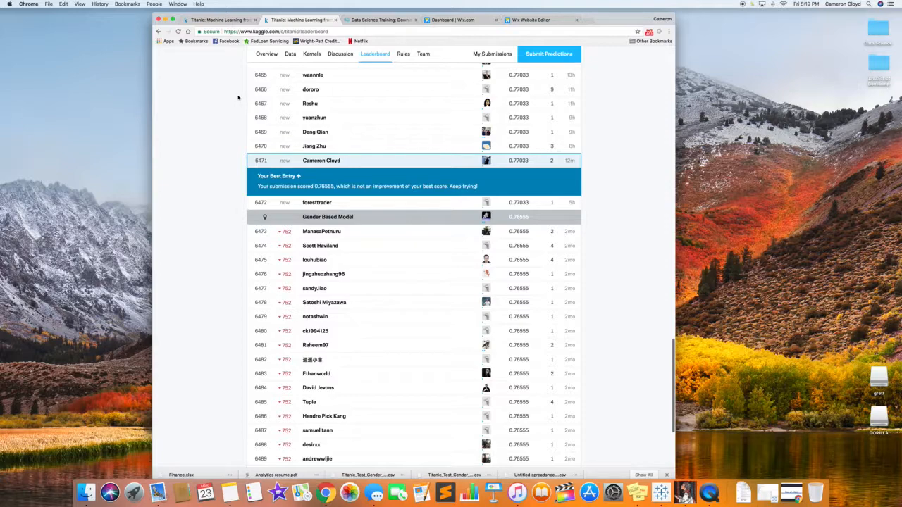
{"action": "left_click", "coordinate": [231, 22]}
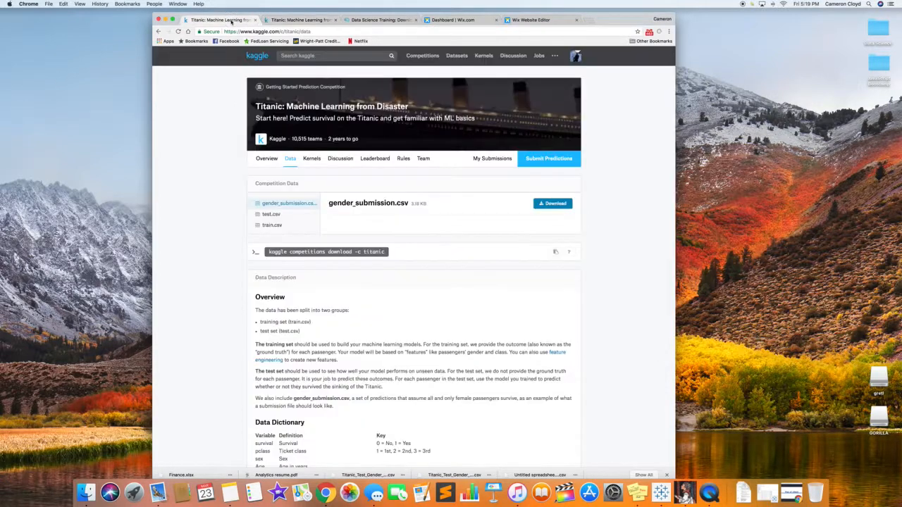
{"action": "scroll", "coordinate": [217, 141], "scroll_direction": "down", "scroll_amount": 2}
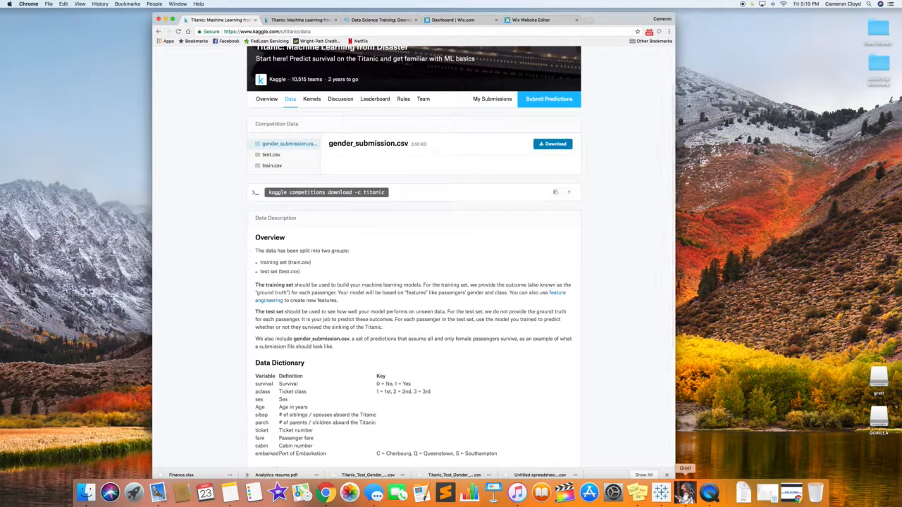
- Switch to gretl and look through the recent data files available for opening, including Test_Titanic.csv
{"action": "left_click", "coordinate": [684, 491]}
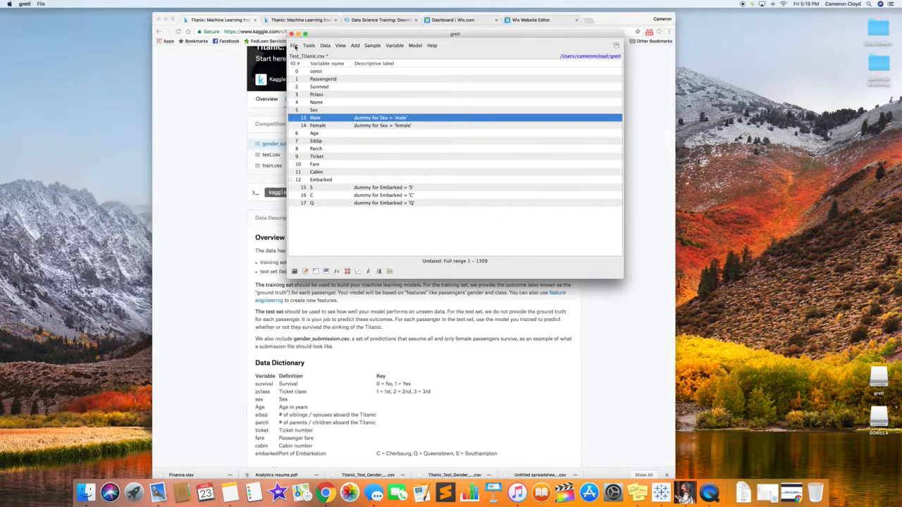
{"action": "left_click", "coordinate": [294, 46]}
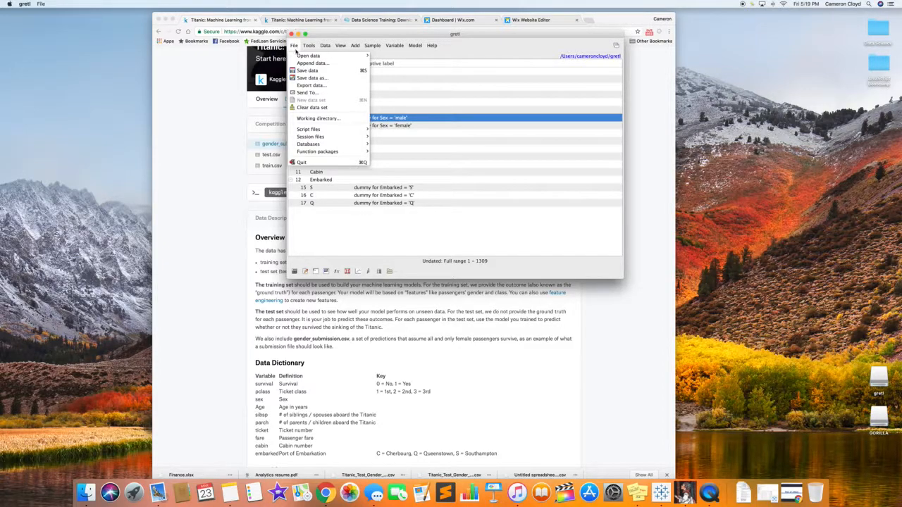
{"action": "mouse_move", "coordinate": [297, 54]}
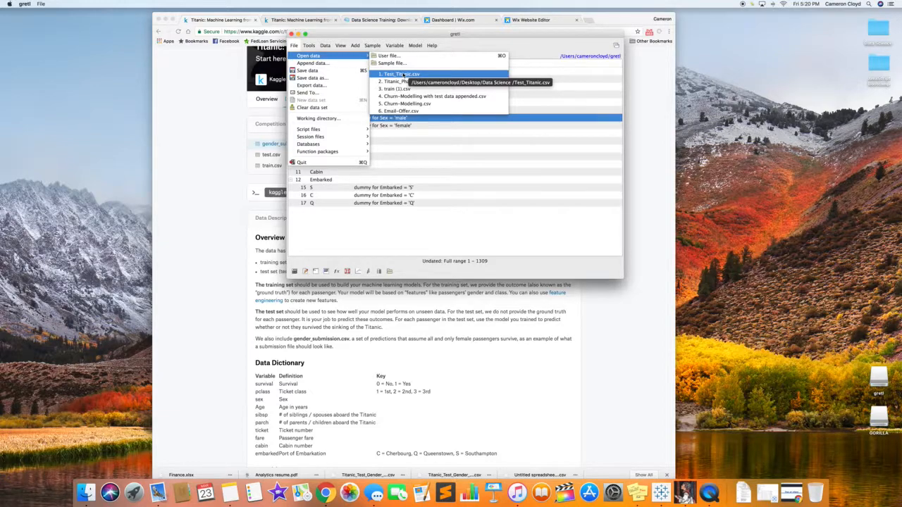
{"action": "left_click", "coordinate": [377, 34]}
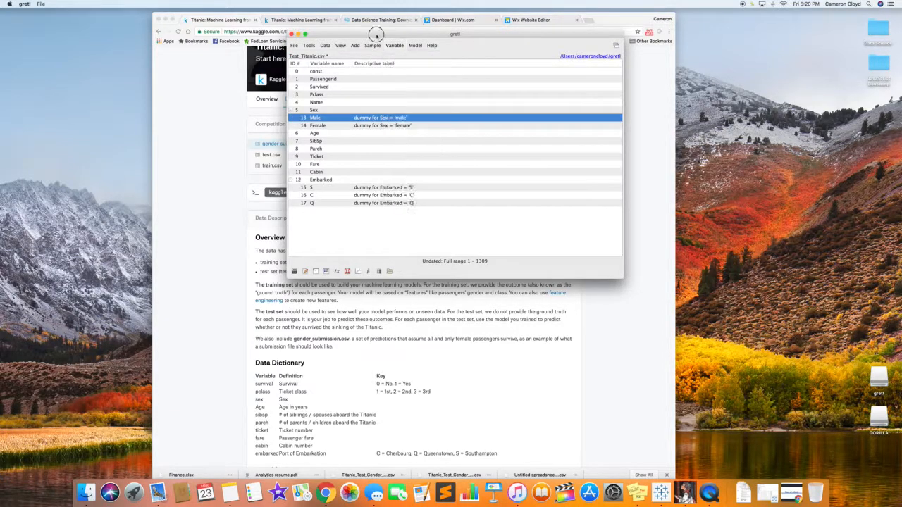
- Check the operations offered for the Sex and Embarked variables, such as Dummify, without applying any
{"action": "left_click", "coordinate": [315, 111]}
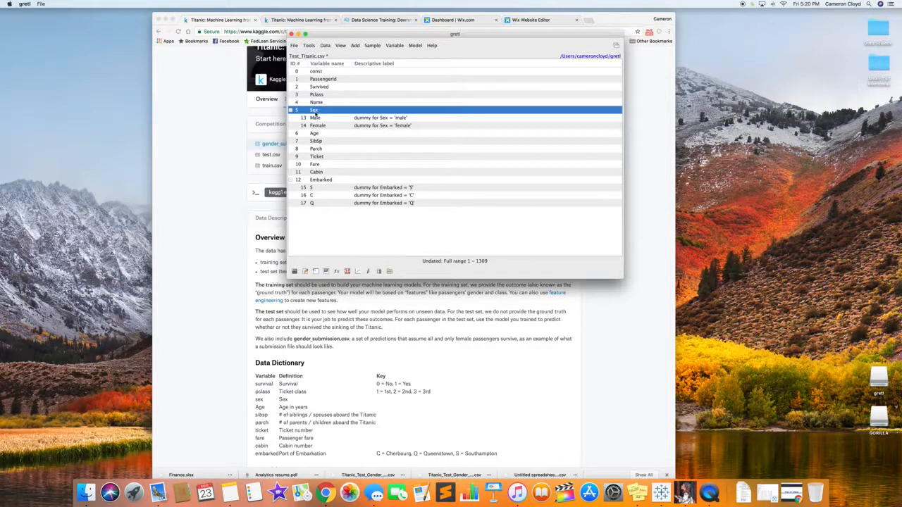
{"action": "right_click", "coordinate": [315, 112]}
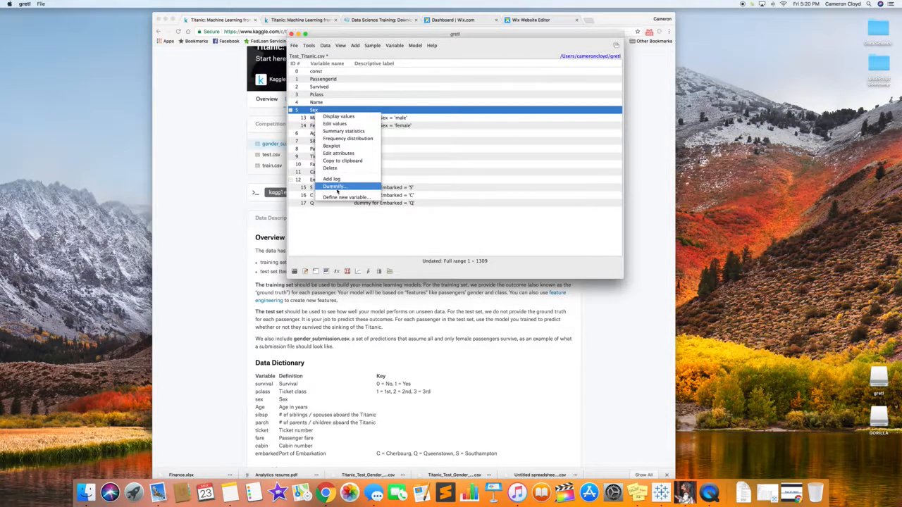
{"action": "left_click", "coordinate": [337, 230]}
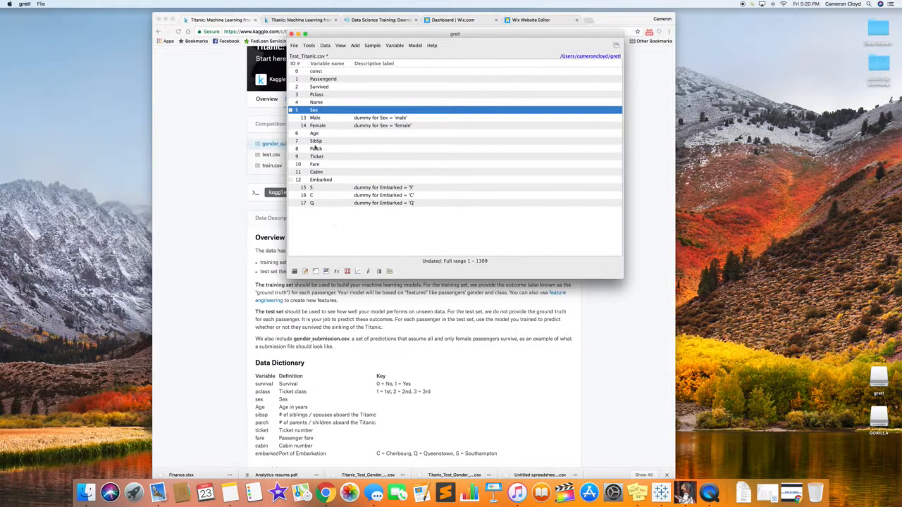
{"action": "left_click", "coordinate": [318, 181]}
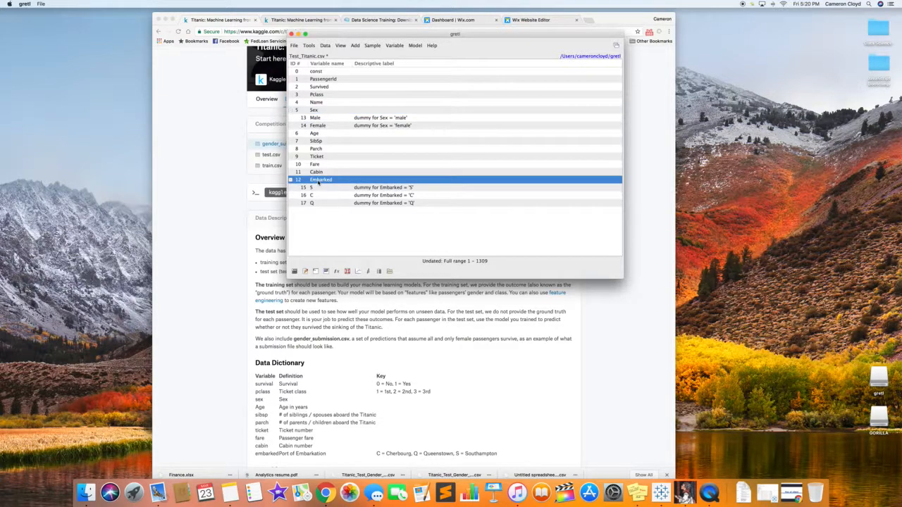
{"action": "right_click", "coordinate": [315, 181]}
{"action": "left_click", "coordinate": [313, 234]}
- Start a binary logit model specification and go through its regressors from Pclass to Ticket
{"action": "left_click", "coordinate": [415, 46]}
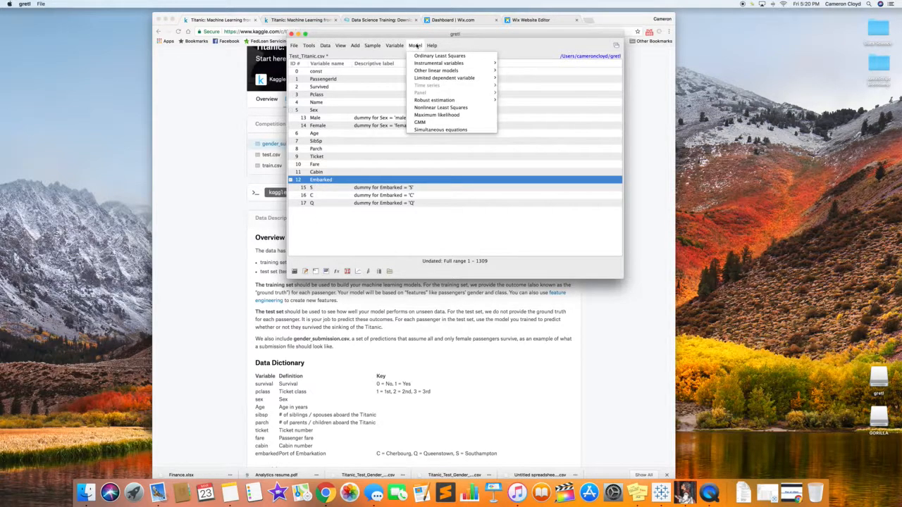
{"action": "mouse_move", "coordinate": [458, 70]}
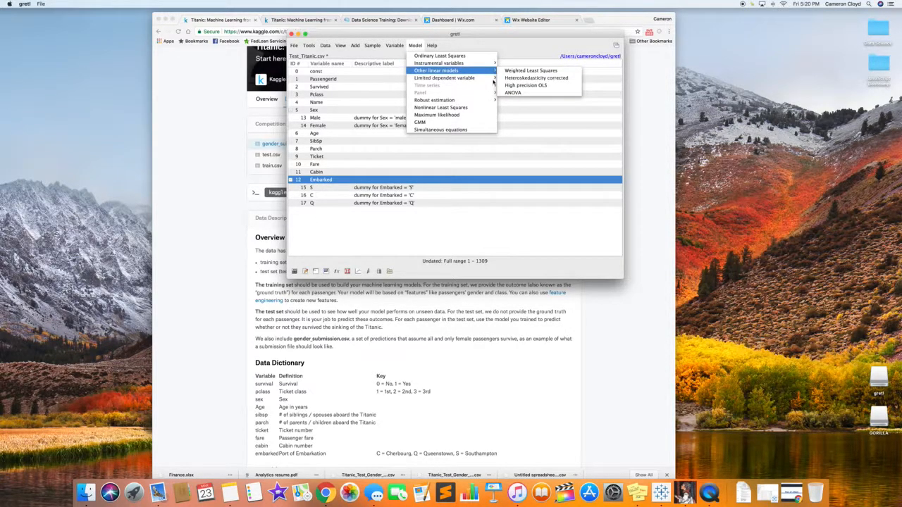
{"action": "mouse_move", "coordinate": [482, 78]}
{"action": "mouse_move", "coordinate": [518, 82]}
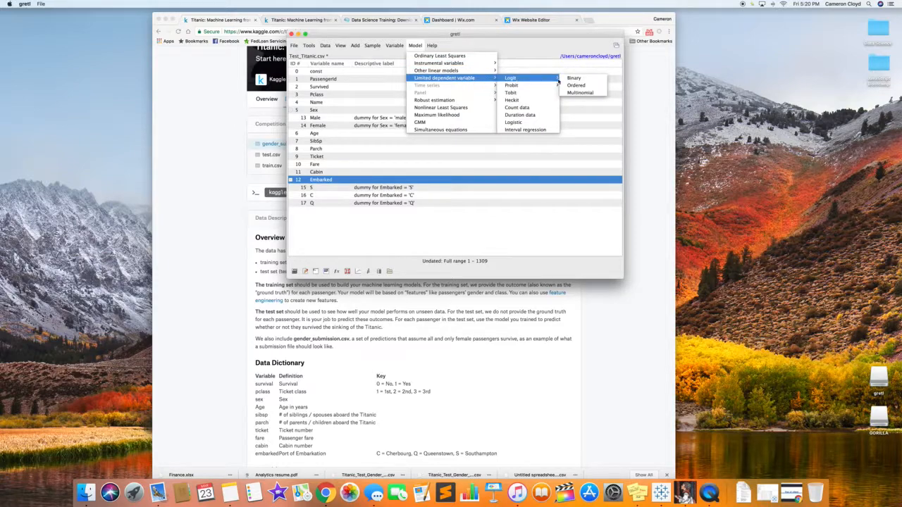
{"action": "left_click", "coordinate": [573, 78]}
{"action": "left_click_drag", "start_coordinate": [67, 9], "coordinate": [162, 48]}
{"action": "left_click", "coordinate": [155, 111]}
{"action": "left_click", "coordinate": [154, 122]}
{"action": "left_click", "coordinate": [152, 136]}
{"action": "left_click", "coordinate": [152, 143]}
{"action": "left_click", "coordinate": [152, 150]}
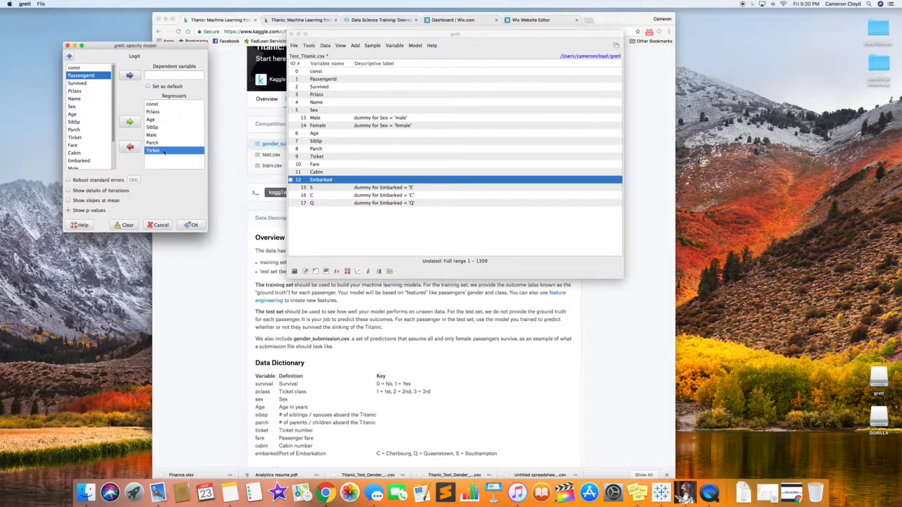
- Set Survived as the dependent variable with p-values shown and estimate the logit model
{"action": "left_click", "coordinate": [68, 210]}
{"action": "left_click", "coordinate": [77, 83]}
{"action": "left_click", "coordinate": [130, 75]}
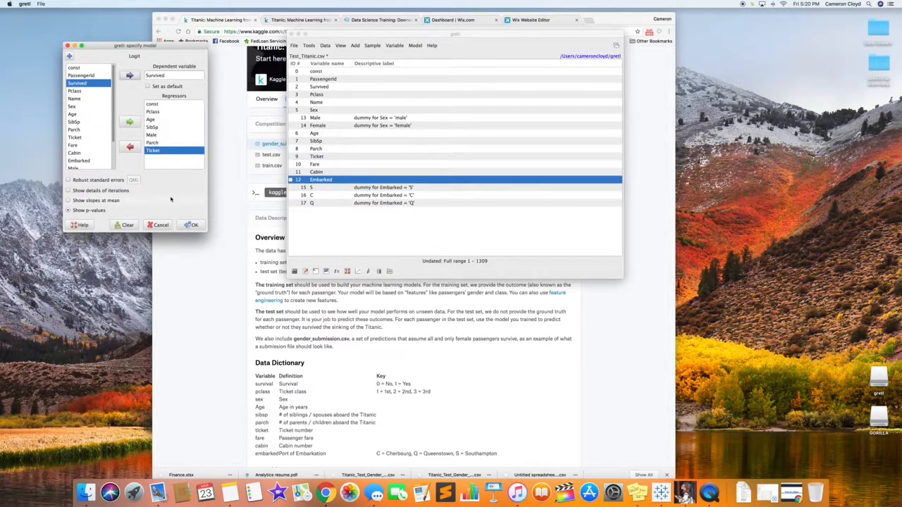
{"action": "left_click", "coordinate": [192, 225]}
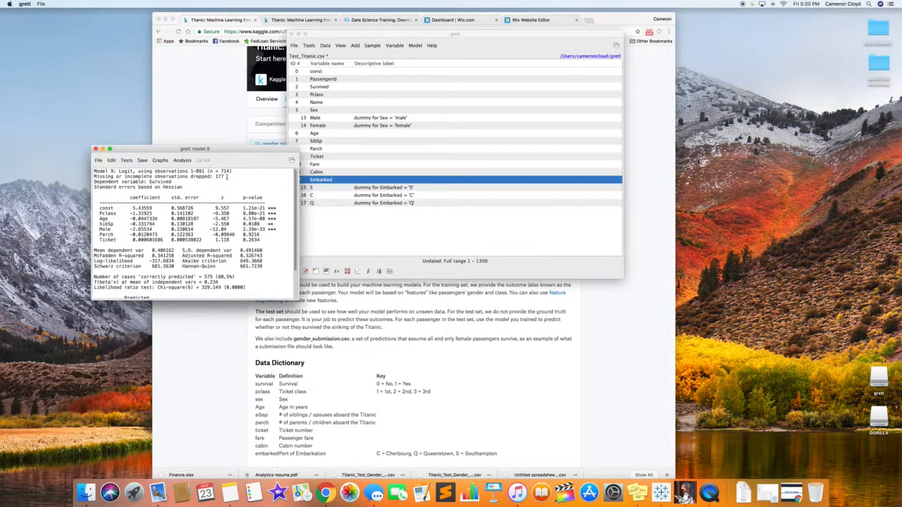
- Examine the p-values of Parch and Ticket in the logit results and close the model window
{"action": "left_click_drag", "start_coordinate": [215, 153], "coordinate": [192, 147]}
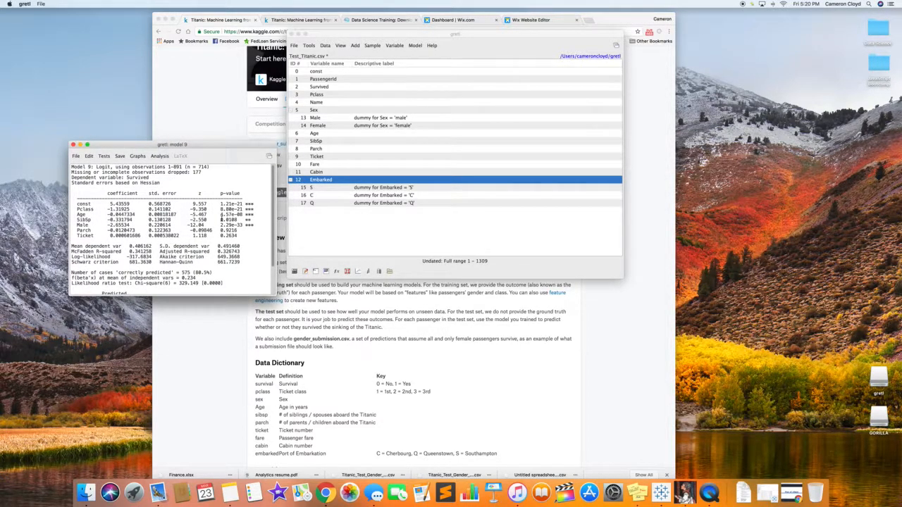
{"action": "left_click_drag", "start_coordinate": [241, 235], "coordinate": [78, 231]}
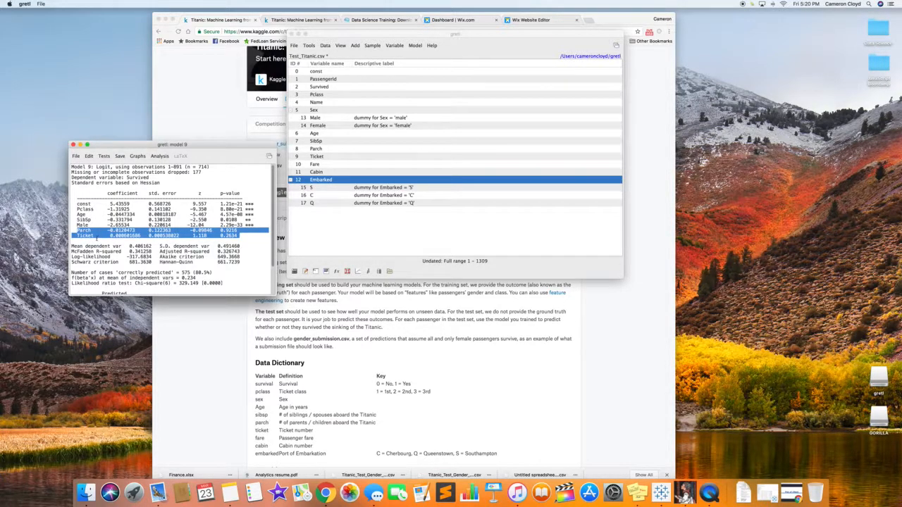
{"action": "left_click", "coordinate": [231, 231]}
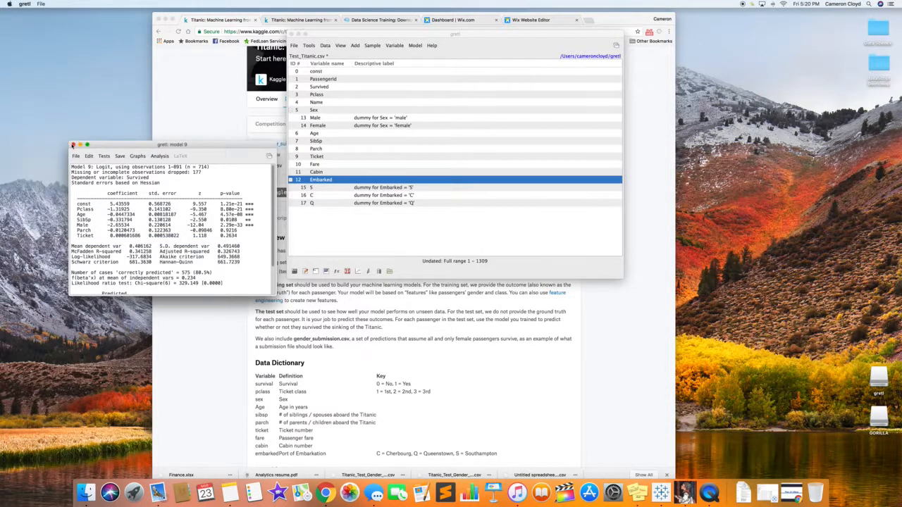
{"action": "left_click", "coordinate": [72, 144]}
- Start another binary logit specification and remove Ticket and Parch from the regressors
{"action": "left_click", "coordinate": [414, 45]}
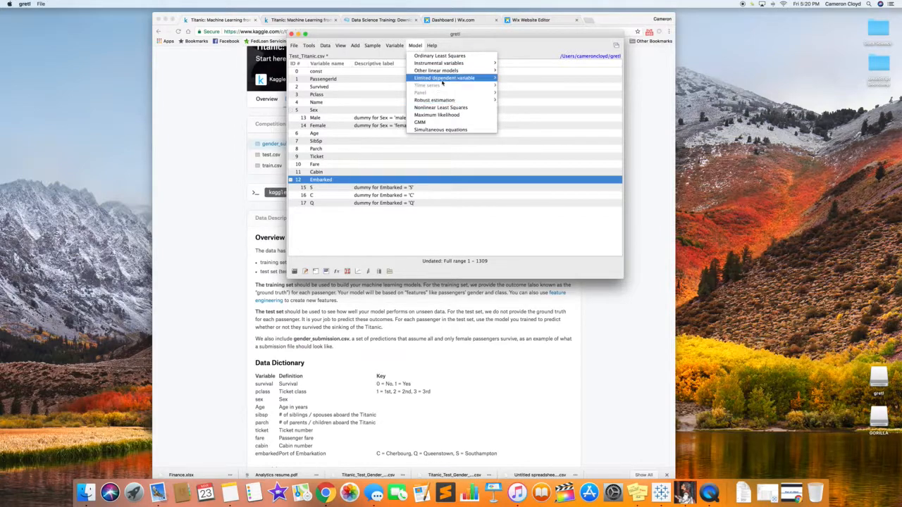
{"action": "mouse_move", "coordinate": [465, 79]}
{"action": "left_click", "coordinate": [573, 78]}
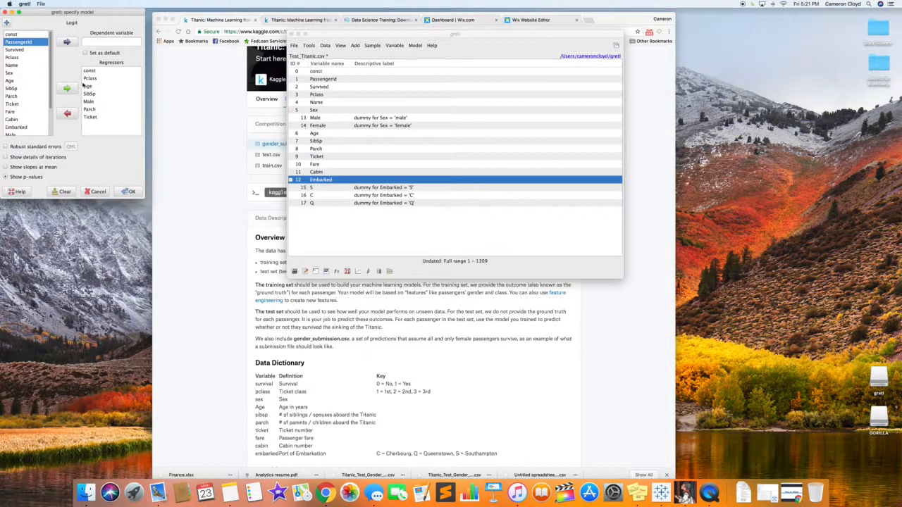
{"action": "left_click", "coordinate": [92, 117]}
{"action": "left_click", "coordinate": [67, 113]}
{"action": "left_click", "coordinate": [90, 110]}
{"action": "left_click", "coordinate": [67, 114]}
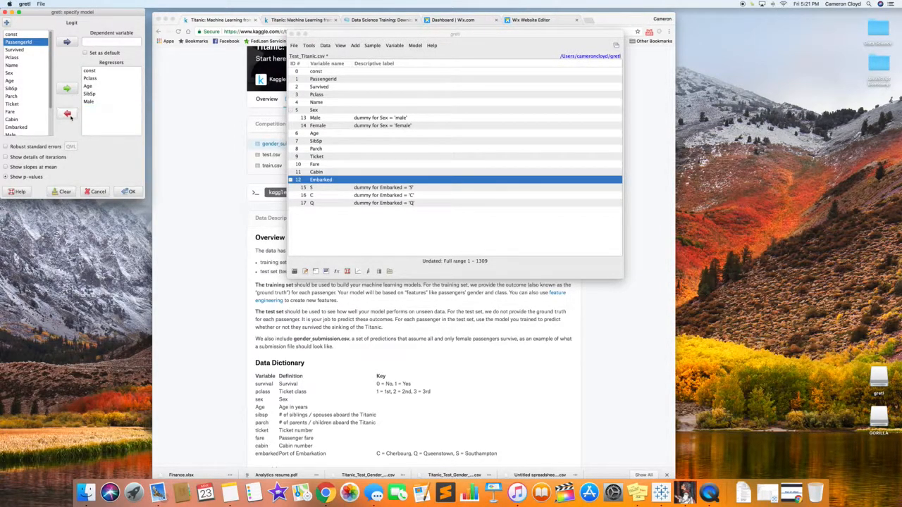
- Choose Survived as the dependent variable and estimate the logit on Pclass, Age, SibSp and Male
{"action": "left_click", "coordinate": [128, 192]}
{"action": "left_click", "coordinate": [97, 53]}
{"action": "left_click", "coordinate": [43, 49]}
{"action": "left_click", "coordinate": [67, 42]}
{"action": "left_click", "coordinate": [129, 192]}
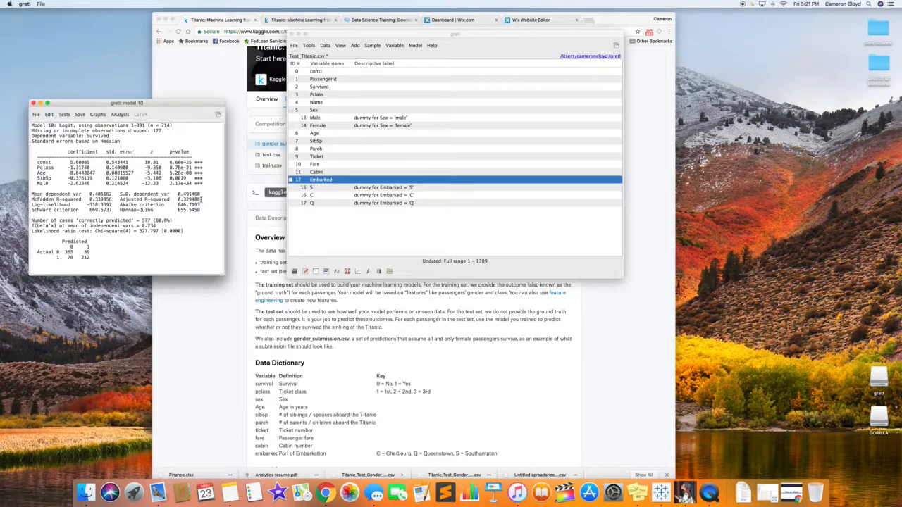
- Examine the adjusted R-squared and the Age coefficient row in the reduced logit model's results
{"action": "left_click_drag", "start_coordinate": [201, 200], "coordinate": [182, 200]}
{"action": "left_click", "coordinate": [202, 183]}
{"action": "double_click", "coordinate": [43, 173]}
{"action": "left_click_drag", "start_coordinate": [202, 200], "coordinate": [179, 200]}
{"action": "left_click", "coordinate": [179, 200]}
{"action": "left_click", "coordinate": [120, 114]}
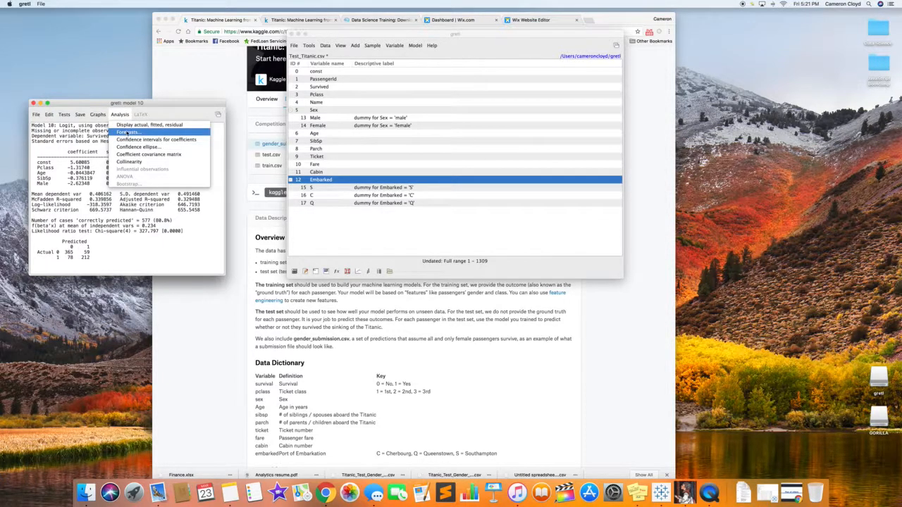
{"action": "left_click", "coordinate": [128, 132]}
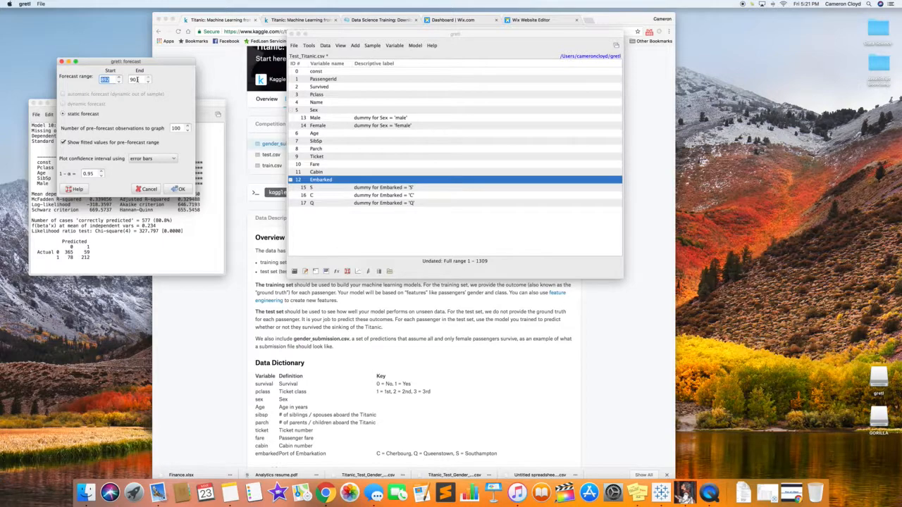
{"action": "left_click", "coordinate": [149, 189]}
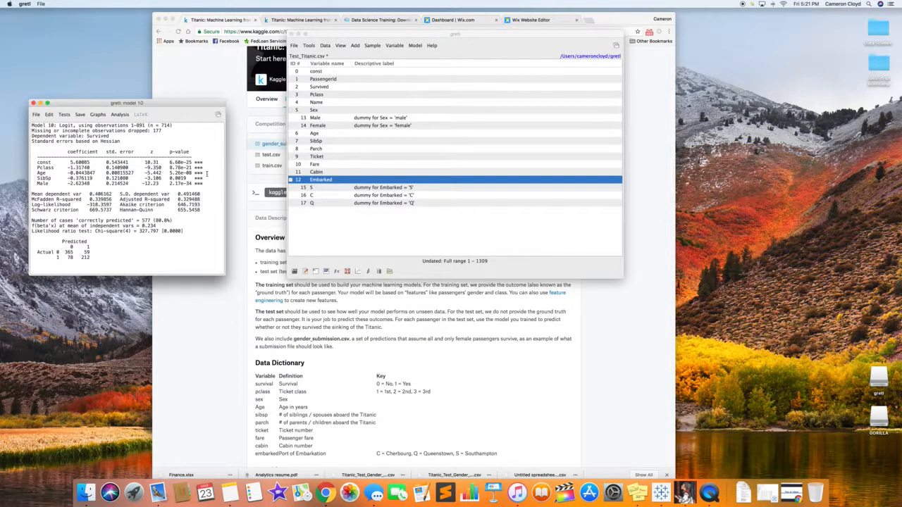
- Close the model results and start a new binary logit specification with Age removed from the regressors
{"action": "left_click_drag", "start_coordinate": [205, 173], "coordinate": [36, 173]}
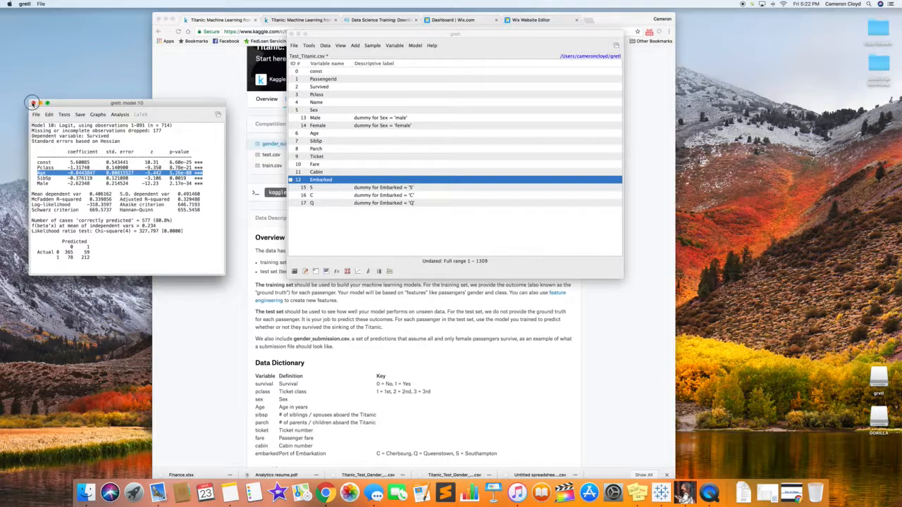
{"action": "left_click", "coordinate": [33, 103]}
{"action": "left_click", "coordinate": [415, 45]}
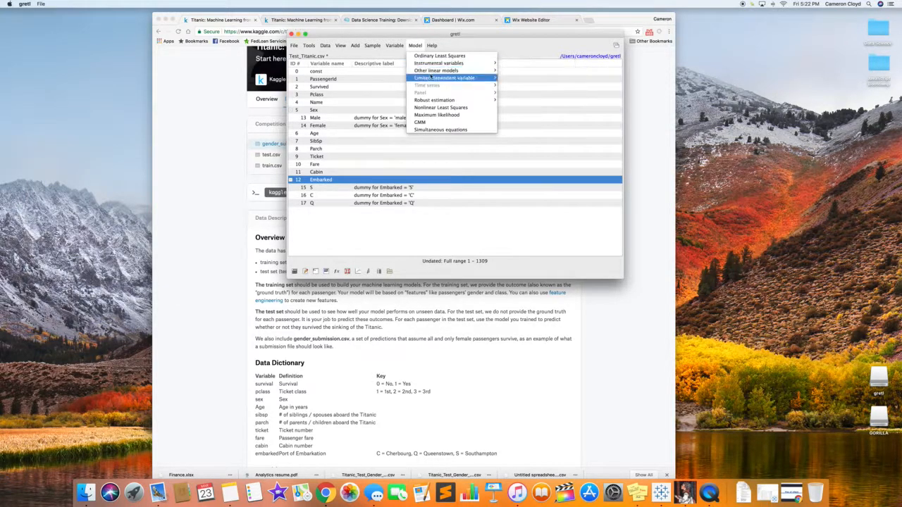
{"action": "mouse_move", "coordinate": [499, 77]}
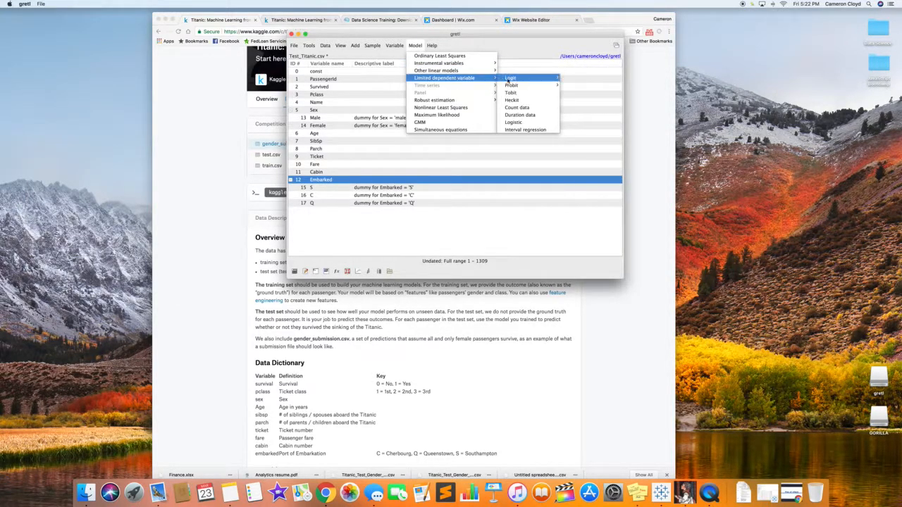
{"action": "left_click", "coordinate": [572, 77]}
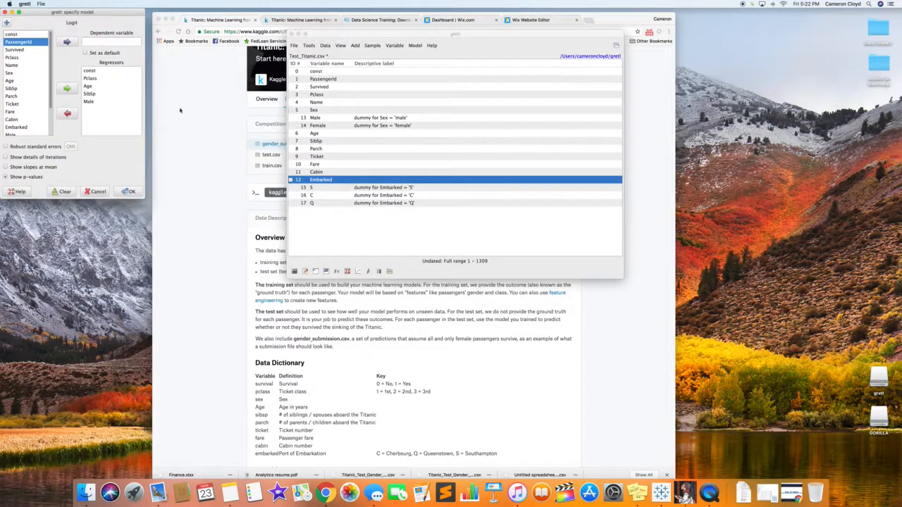
{"action": "left_click", "coordinate": [88, 85]}
{"action": "left_click", "coordinate": [67, 112]}
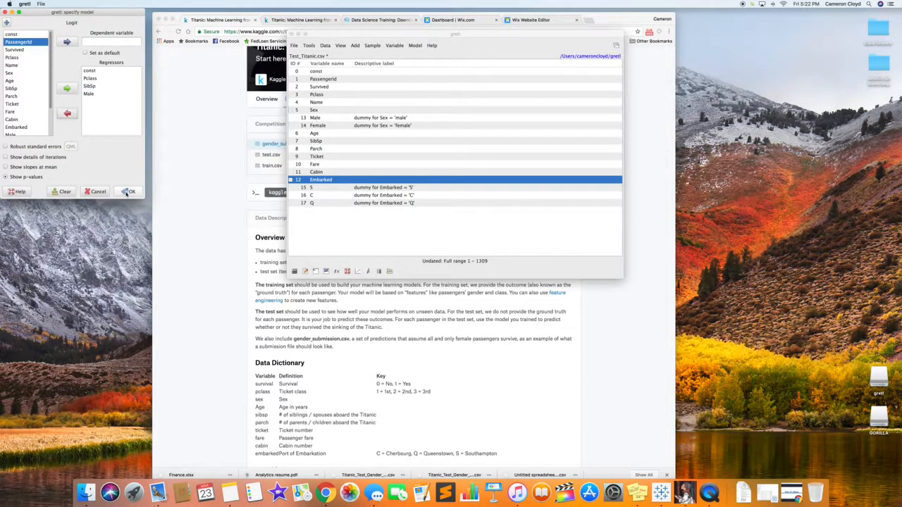
- Set Survived as the dependent variable, estimate the logit on Pclass, SibSp and Male, and highlight its adjusted R-squared
{"action": "left_click", "coordinate": [15, 50]}
{"action": "left_click", "coordinate": [67, 42]}
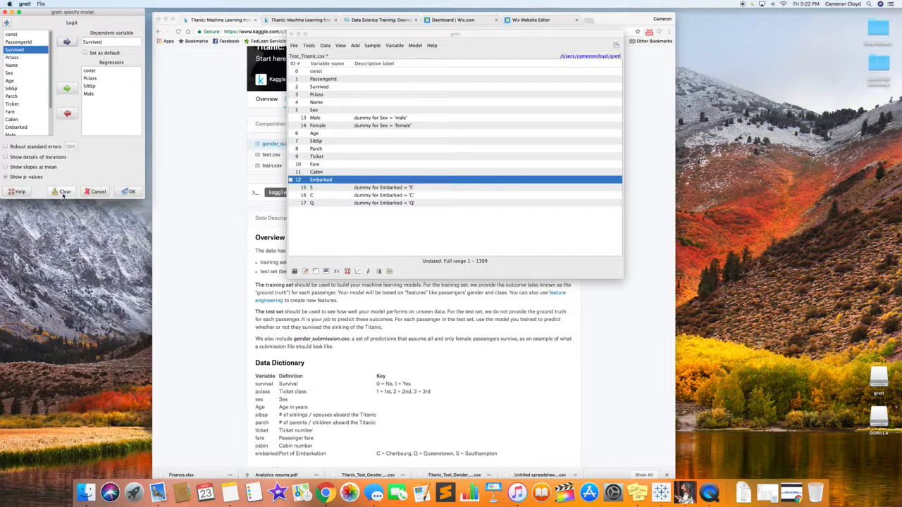
{"action": "left_click", "coordinate": [128, 192]}
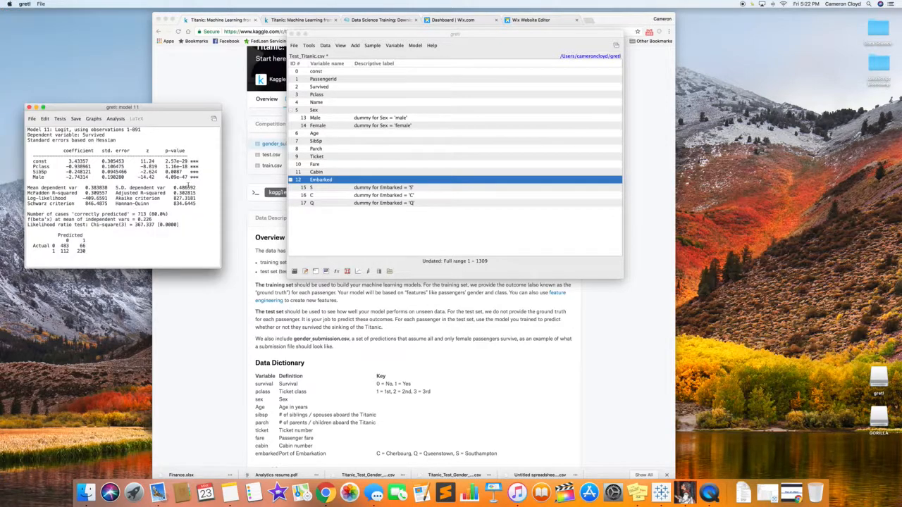
{"action": "left_click_drag", "start_coordinate": [197, 192], "coordinate": [112, 193]}
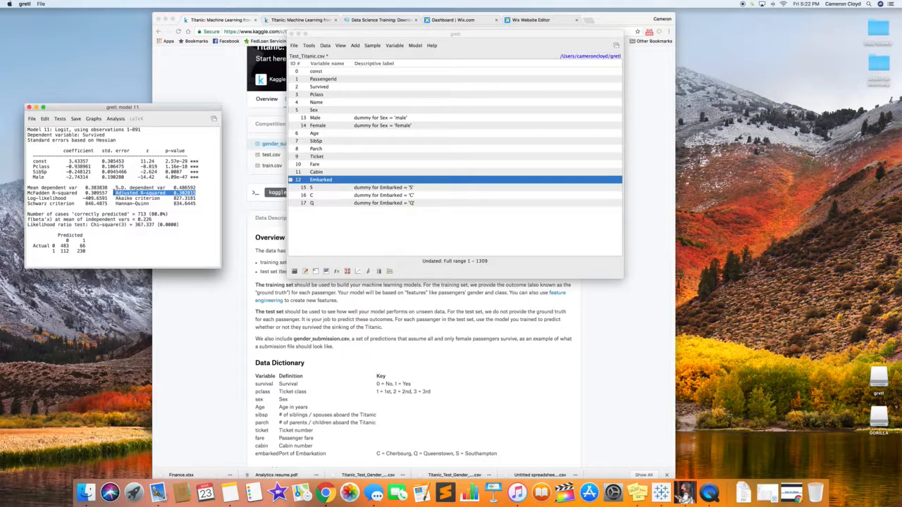
- Generate a static forecast from the logit model for observations 892 to 1309, including fitted values for the pre-forecast range
{"action": "left_click", "coordinate": [115, 119]}
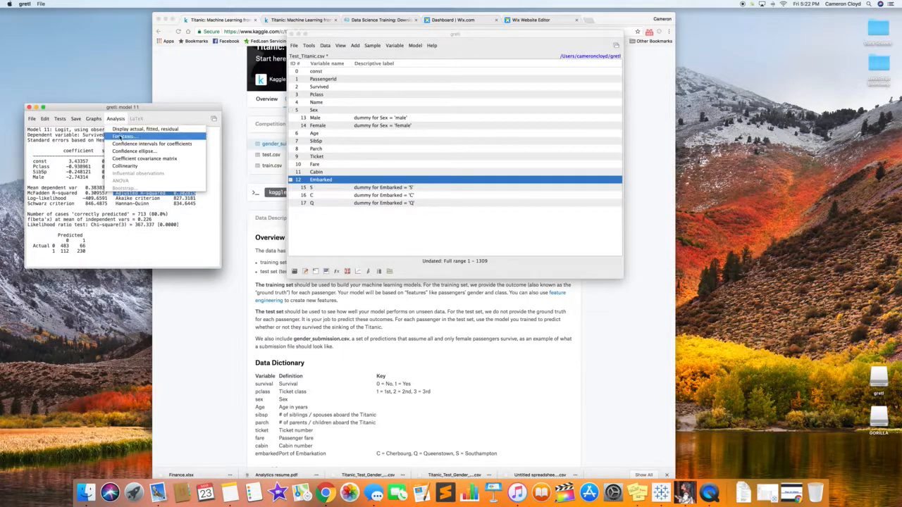
{"action": "left_click", "coordinate": [120, 134]}
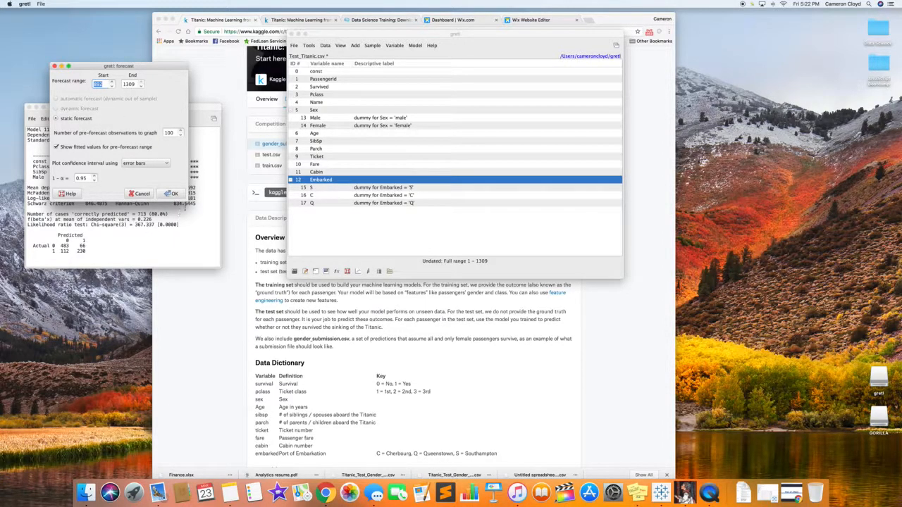
{"action": "left_click", "coordinate": [173, 194]}
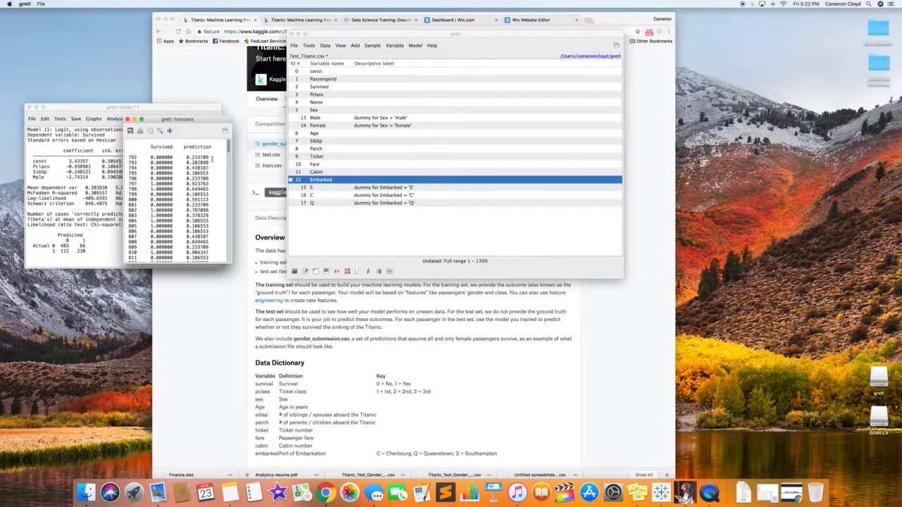
- Examine the predicted survival probabilities, especially those of the test passengers from observation 892 onward, and close the forecast output
{"action": "left_click_drag", "start_coordinate": [187, 155], "coordinate": [204, 167]}
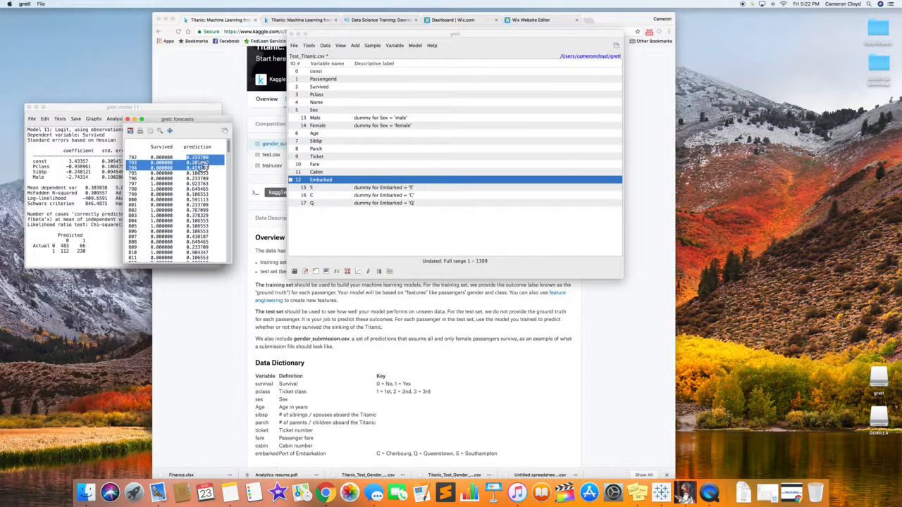
{"action": "scroll", "coordinate": [227, 171], "scroll_direction": "down", "scroll_amount": 20}
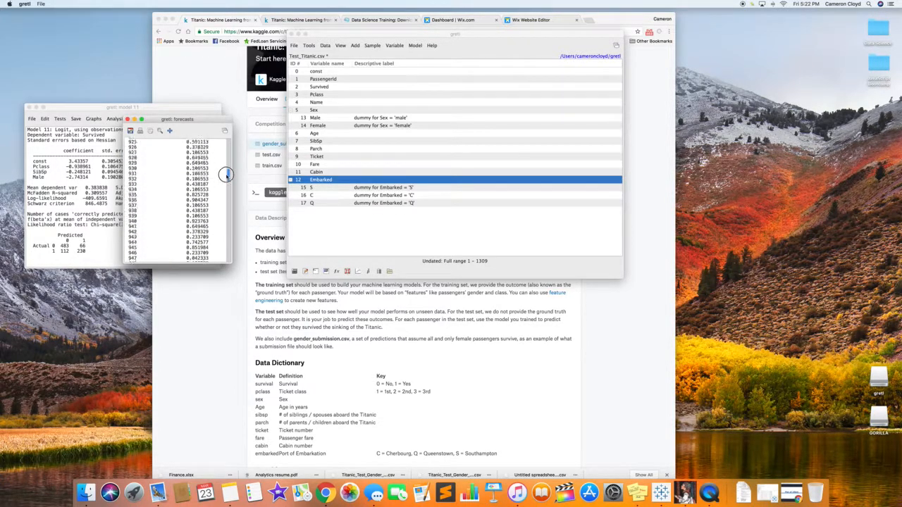
{"action": "scroll", "coordinate": [226, 170], "scroll_direction": "up", "scroll_amount": 3}
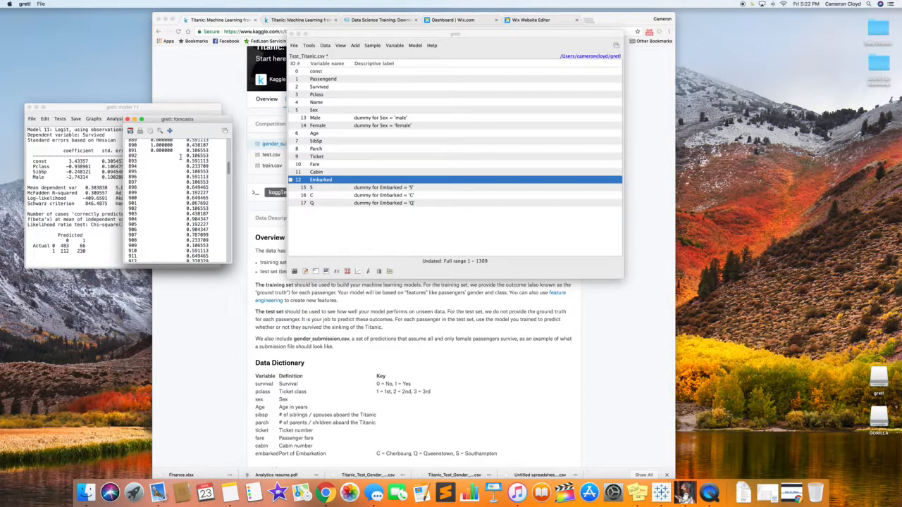
{"action": "left_click_drag", "start_coordinate": [189, 156], "coordinate": [209, 205]}
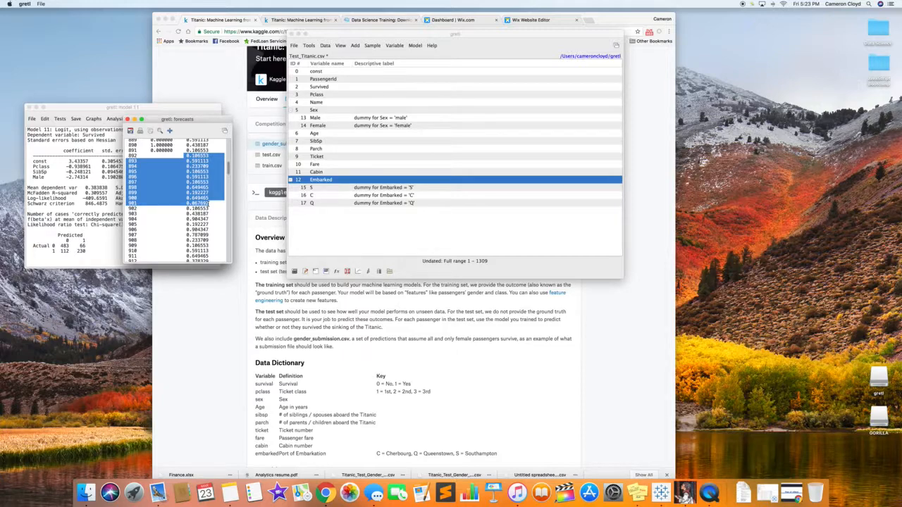
{"action": "left_click", "coordinate": [128, 120]}
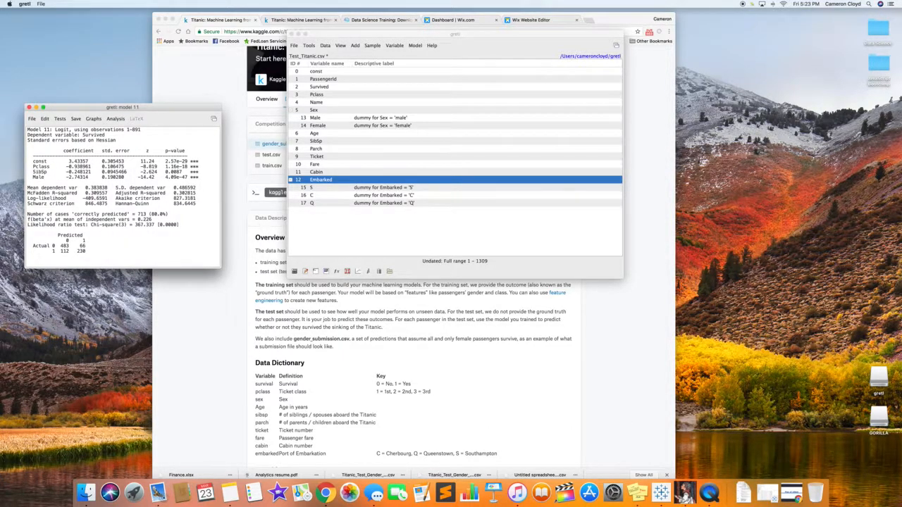
- Look through the desktop's Data Science folder in list view, select Test_Titanic_Phat_Without_Age.csv and close the folder
{"action": "double_click", "coordinate": [877, 27]}
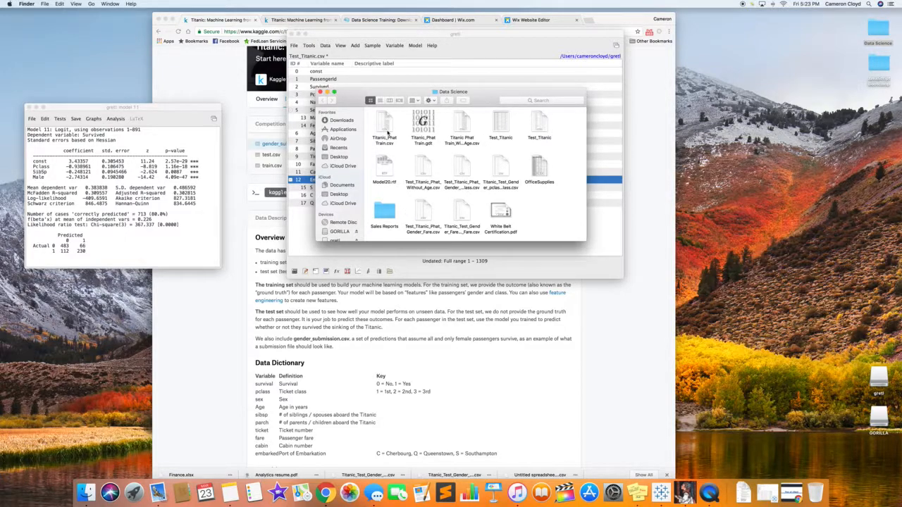
{"action": "left_click", "coordinate": [462, 127]}
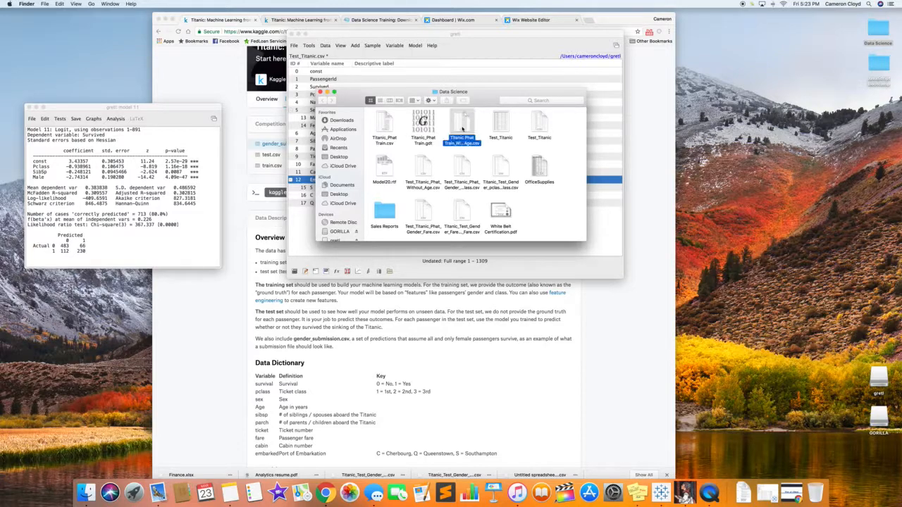
{"action": "left_click", "coordinate": [379, 100]}
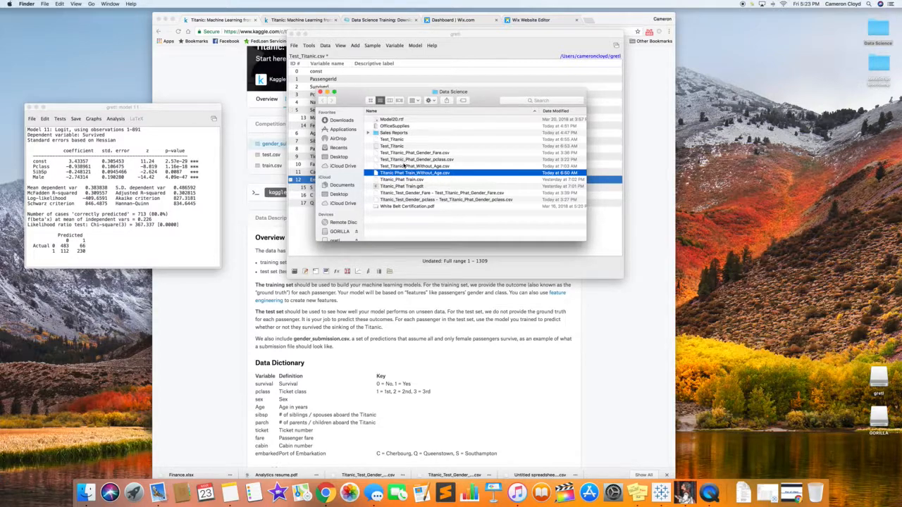
{"action": "left_click", "coordinate": [405, 166]}
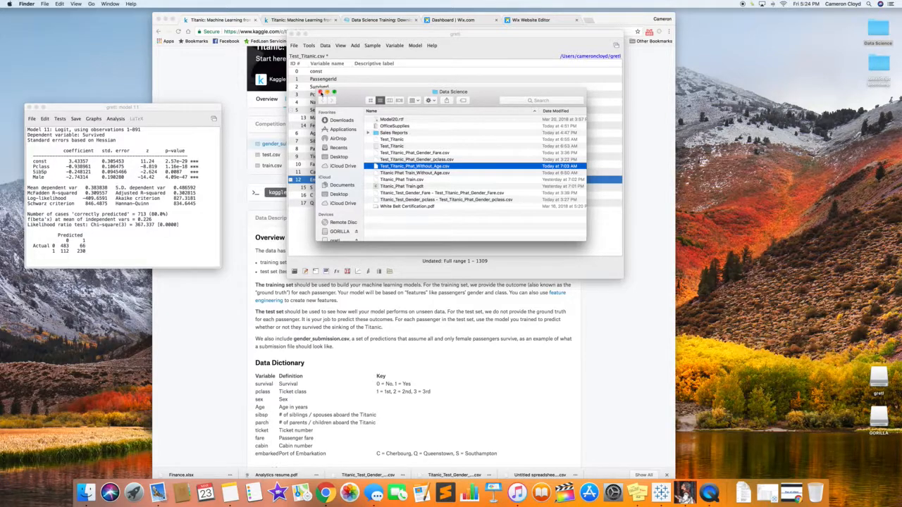
{"action": "left_click", "coordinate": [320, 92]}
- Switch to Chrome and review the Kaggle Titanic prediction submission page and the competition leaderboard
{"action": "left_click", "coordinate": [249, 112]}
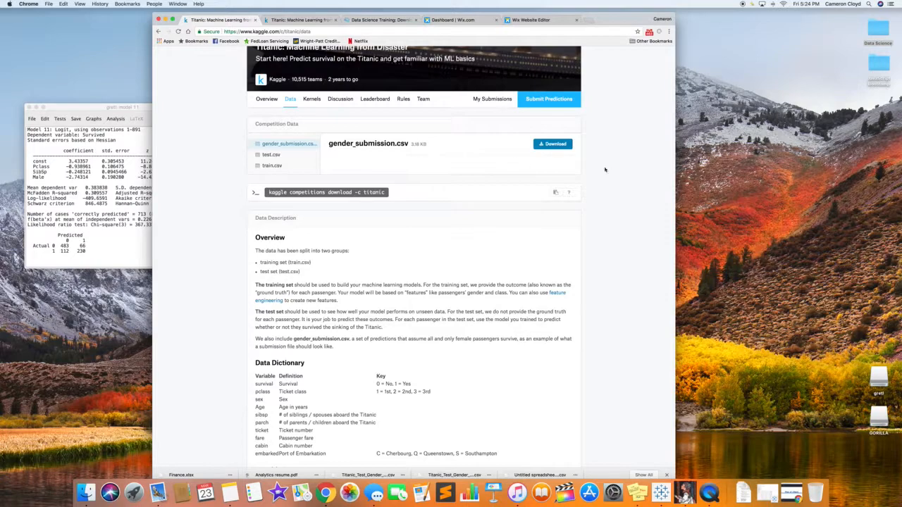
{"action": "left_click", "coordinate": [543, 103]}
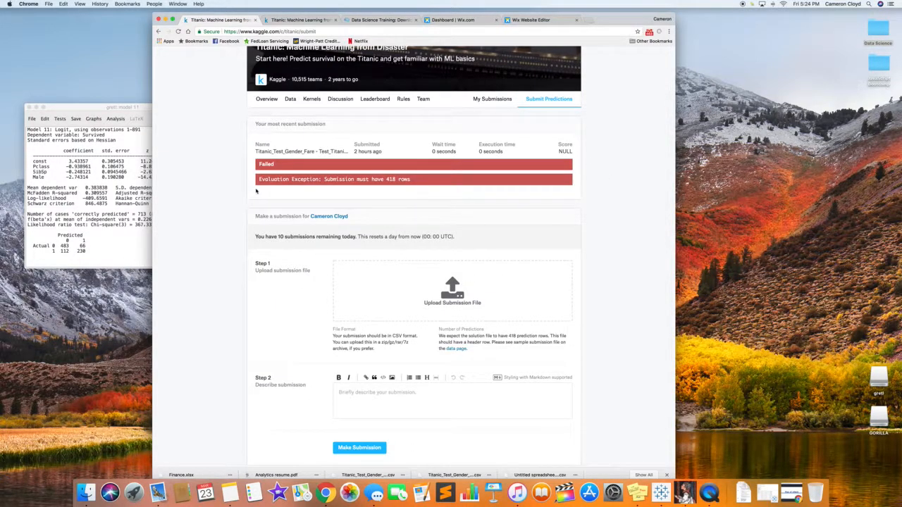
{"action": "scroll", "coordinate": [256, 190], "scroll_direction": "down", "scroll_amount": 2}
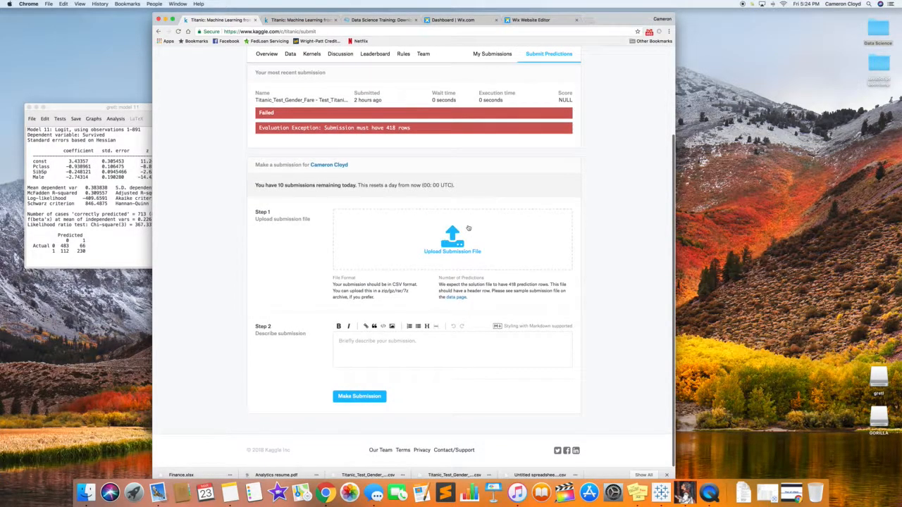
{"action": "scroll", "coordinate": [302, 113], "scroll_direction": "up", "scroll_amount": 2}
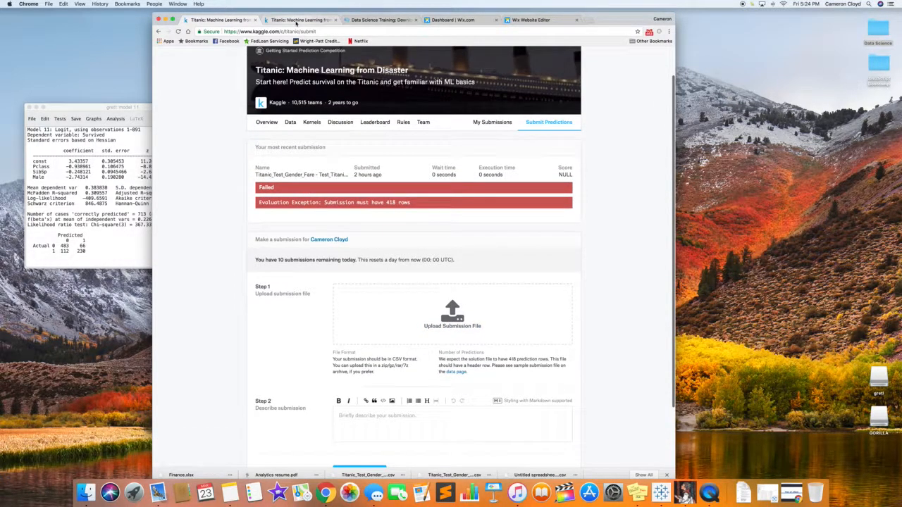
{"action": "left_click", "coordinate": [297, 20]}
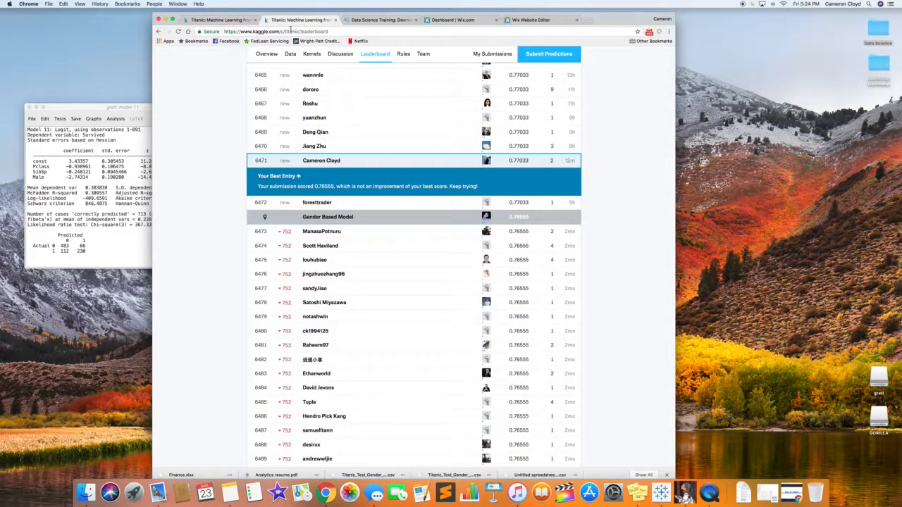
- Return to the gretl model results and examine the regressors' p-values and the adjusted R-squared
{"action": "left_click", "coordinate": [96, 162]}
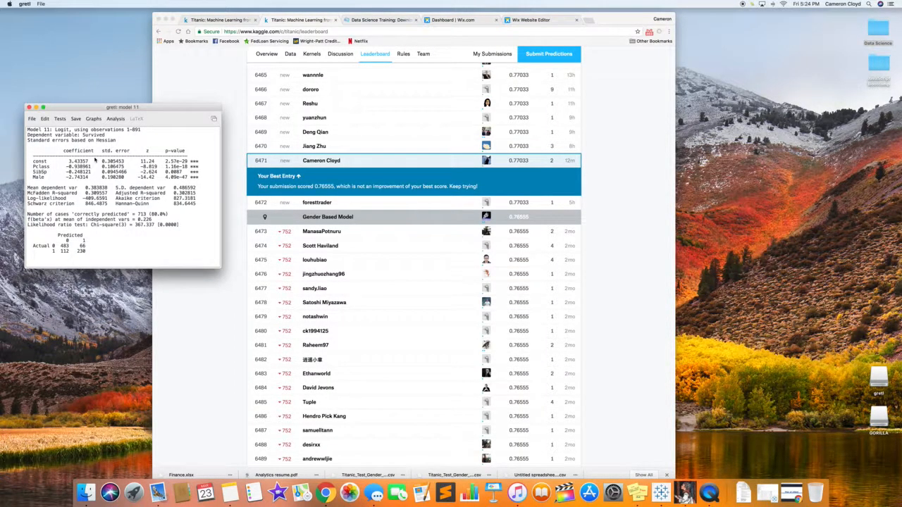
{"action": "left_click_drag", "start_coordinate": [201, 178], "coordinate": [165, 178]}
{"action": "left_click", "coordinate": [169, 174]}
{"action": "left_click_drag", "start_coordinate": [199, 192], "coordinate": [174, 193]}
{"action": "left_click", "coordinate": [193, 198]}
{"action": "left_click_drag", "start_coordinate": [197, 193], "coordinate": [173, 193]}
{"action": "left_click", "coordinate": [196, 195]}
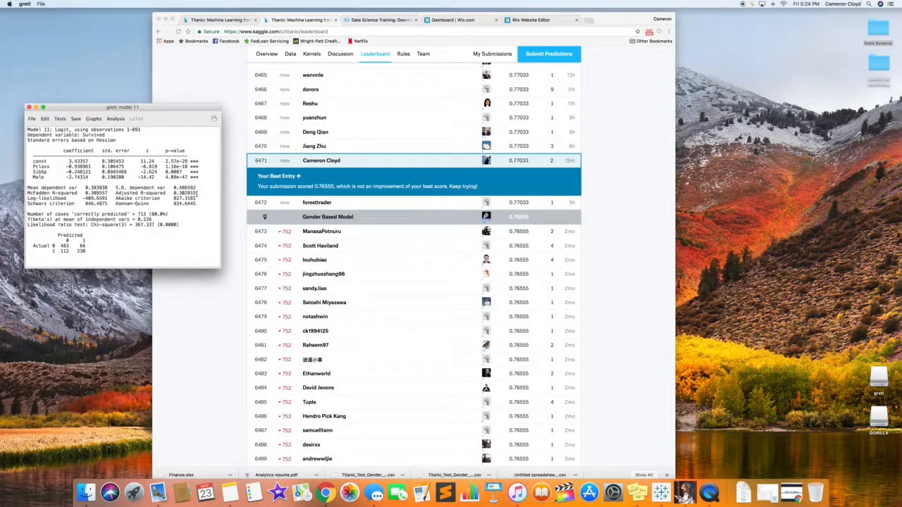